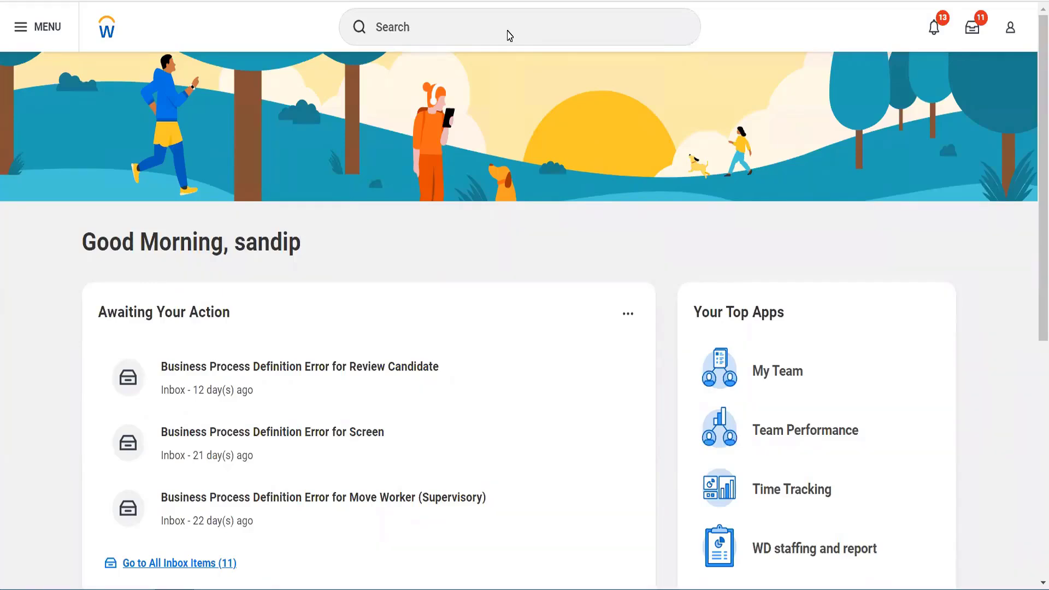
- Search for the senior financial analyst by name and open that worker's profile
{"action": "left_click", "coordinate": [508, 29]}
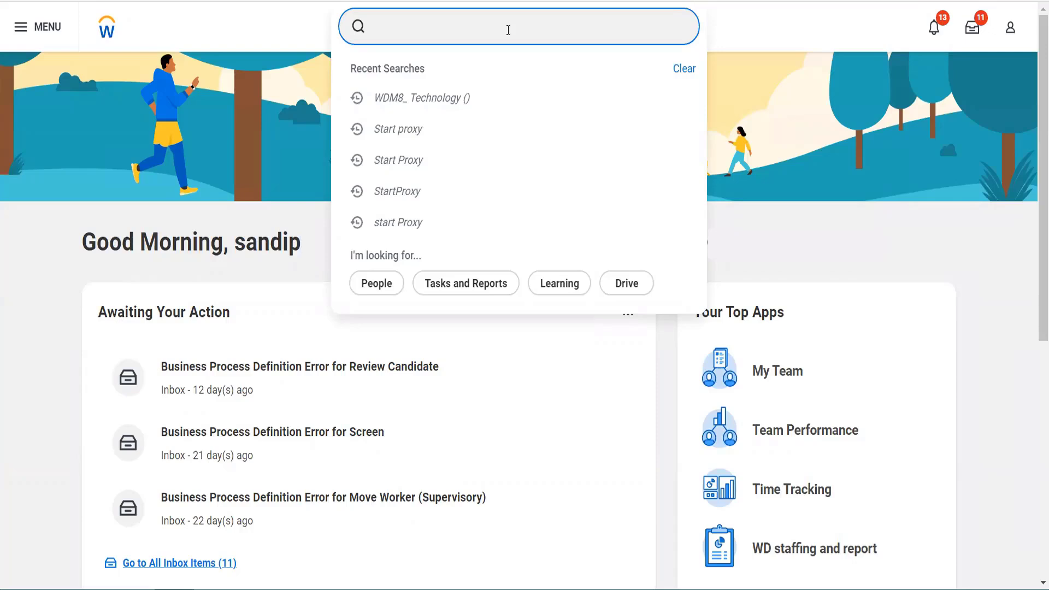
{"action": "type", "text": "Ter Serr"}
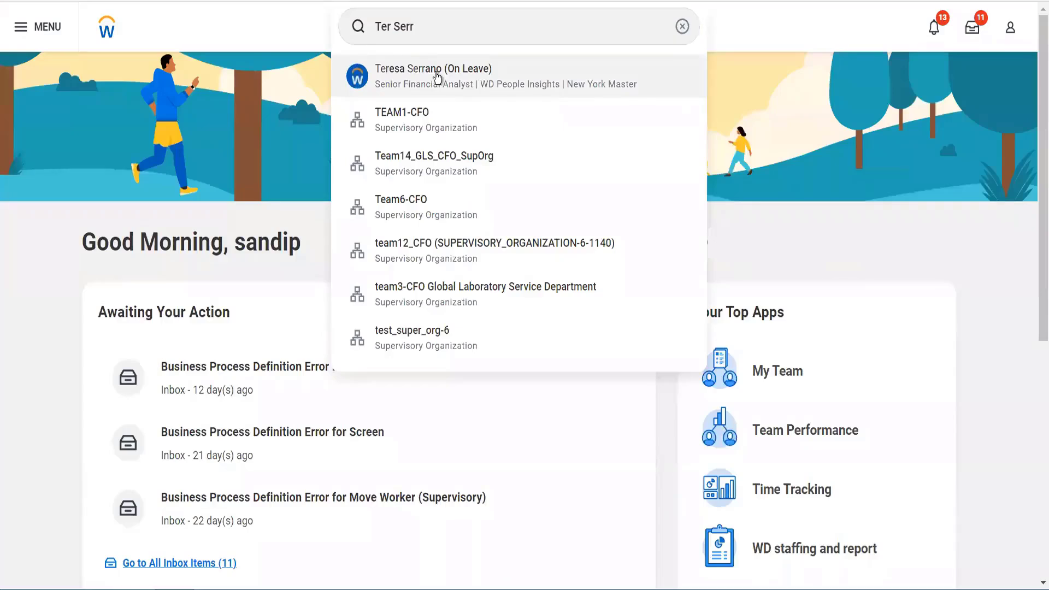
{"action": "left_click", "coordinate": [437, 73]}
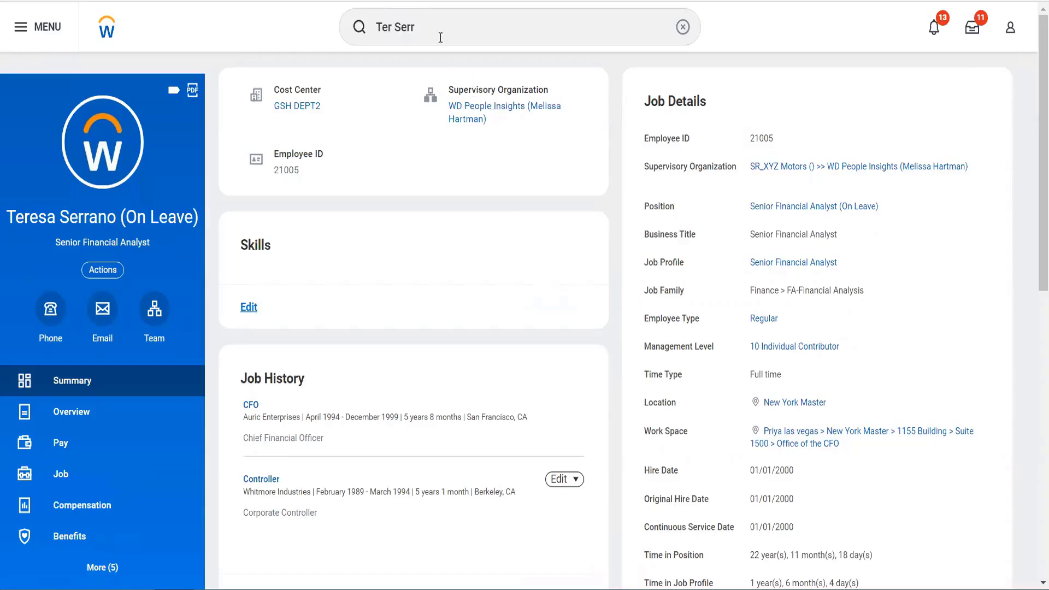
- Search for "cr cust invoice" and open the Create Customer Invoice task
{"action": "left_click_drag", "start_coordinate": [436, 33], "coordinate": [364, 19]}
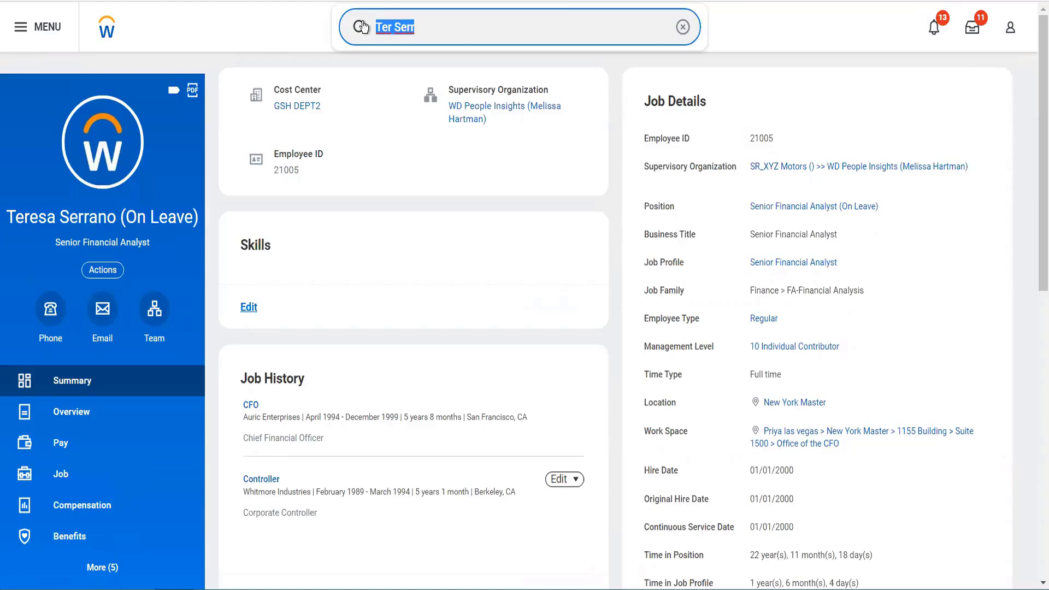
{"action": "type", "text": "cr cust "}
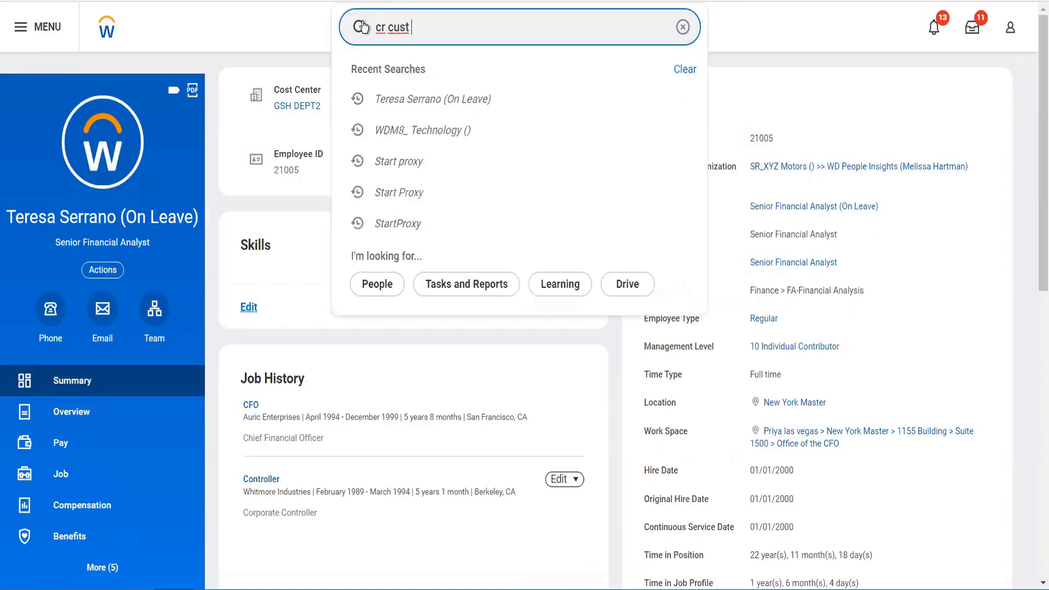
{"action": "type", "text": "invoice"}
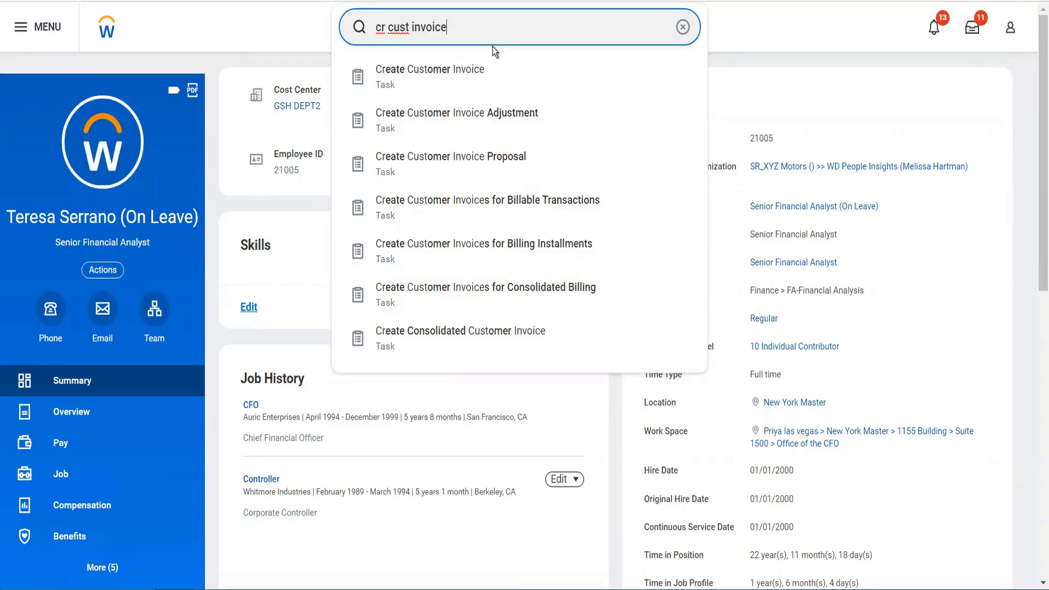
{"action": "left_click", "coordinate": [472, 75]}
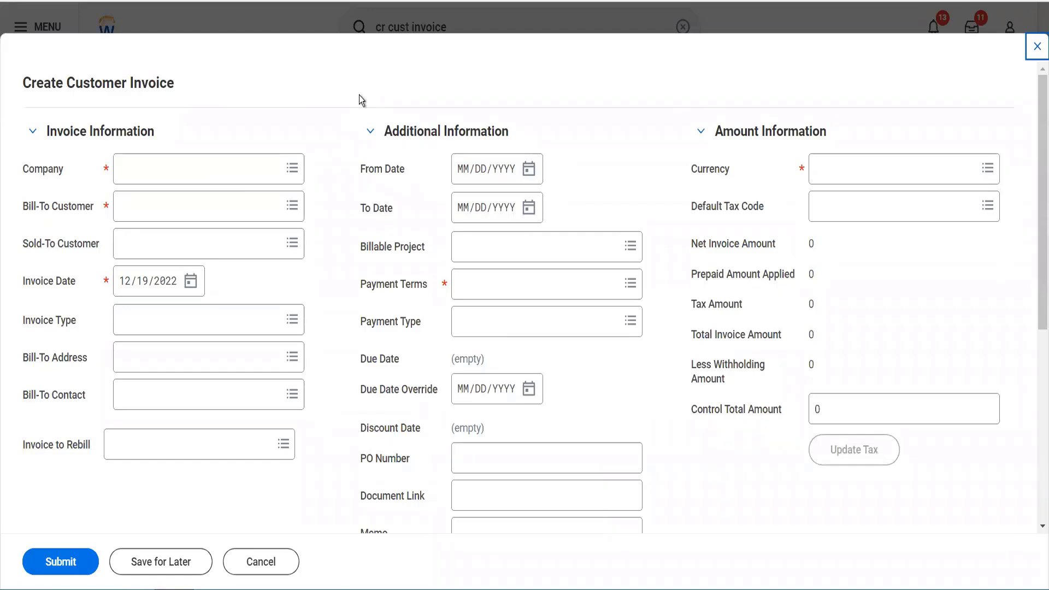
- Fill in the invoice with company Wipro Company and bill-to customer Dell (demo GLB), and discard the draft
{"action": "left_click", "coordinate": [239, 172]}
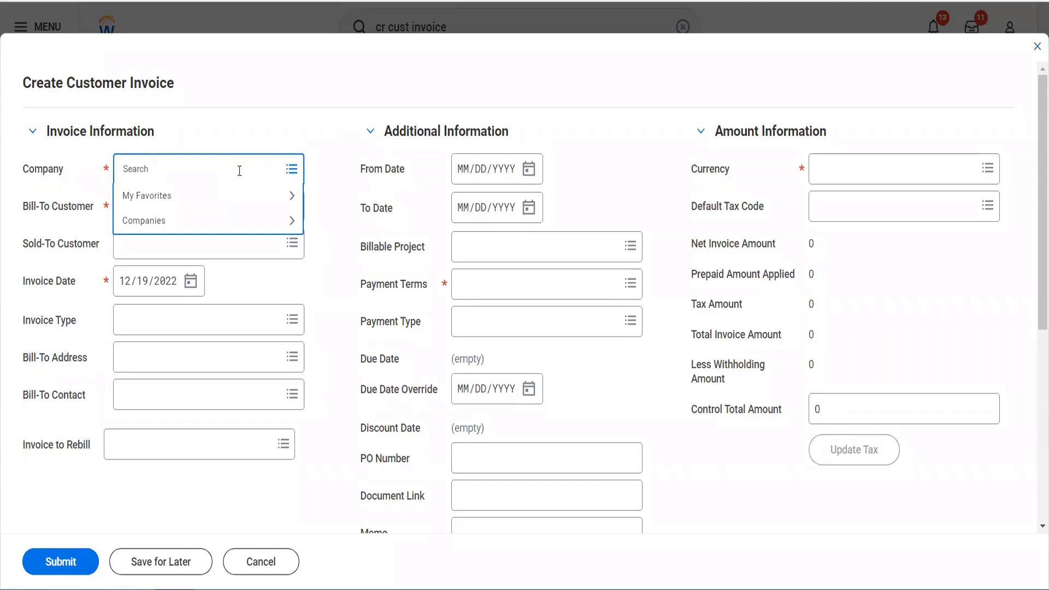
{"action": "type", "text": "wipro"}
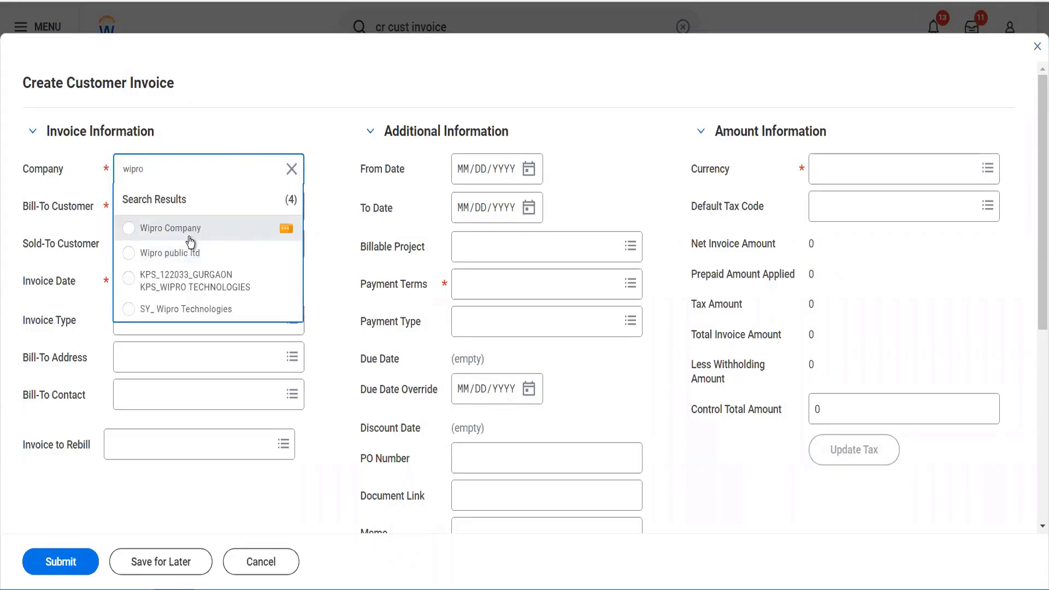
{"action": "left_click", "coordinate": [189, 239]}
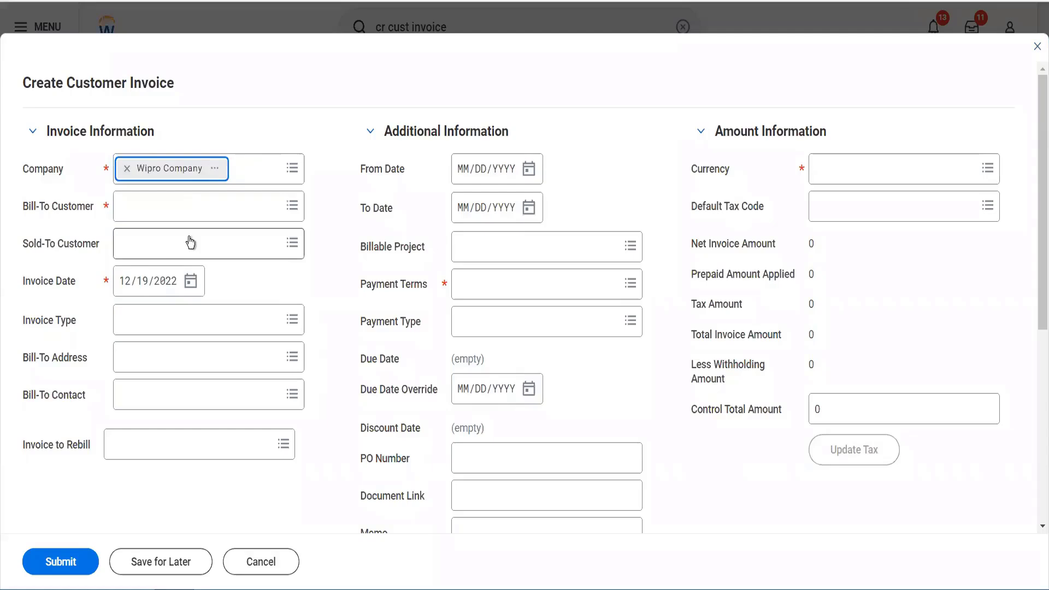
{"action": "left_click", "coordinate": [161, 218]}
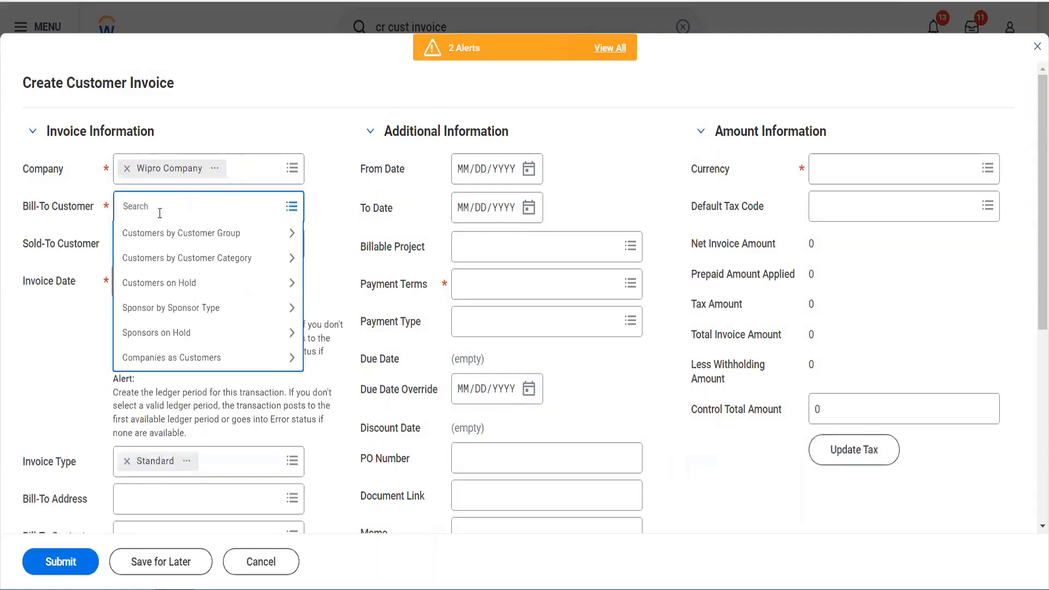
{"action": "type", "text": "del"}
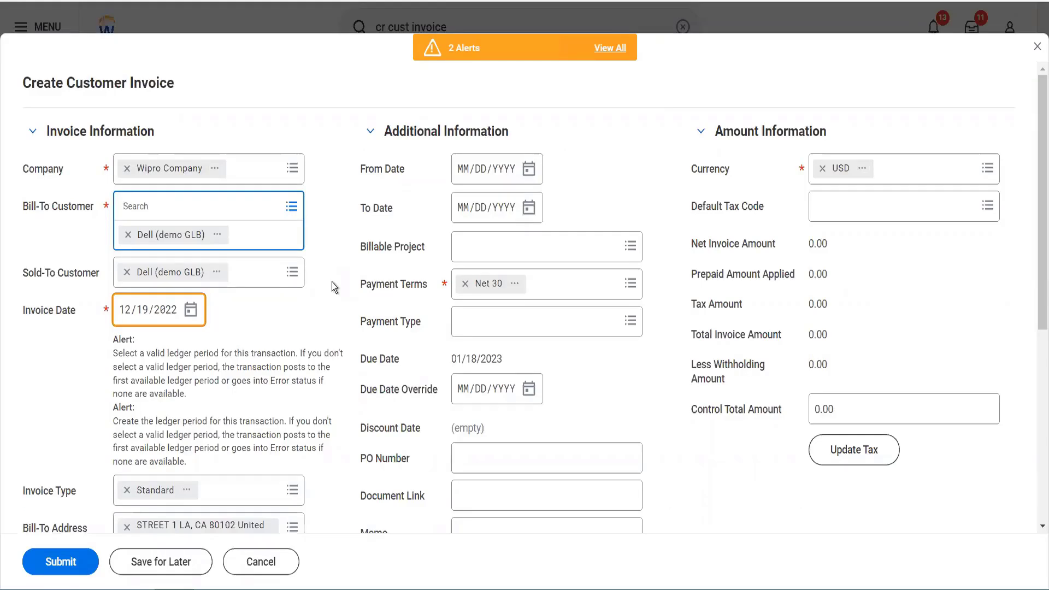
{"action": "left_click", "coordinate": [1035, 57]}
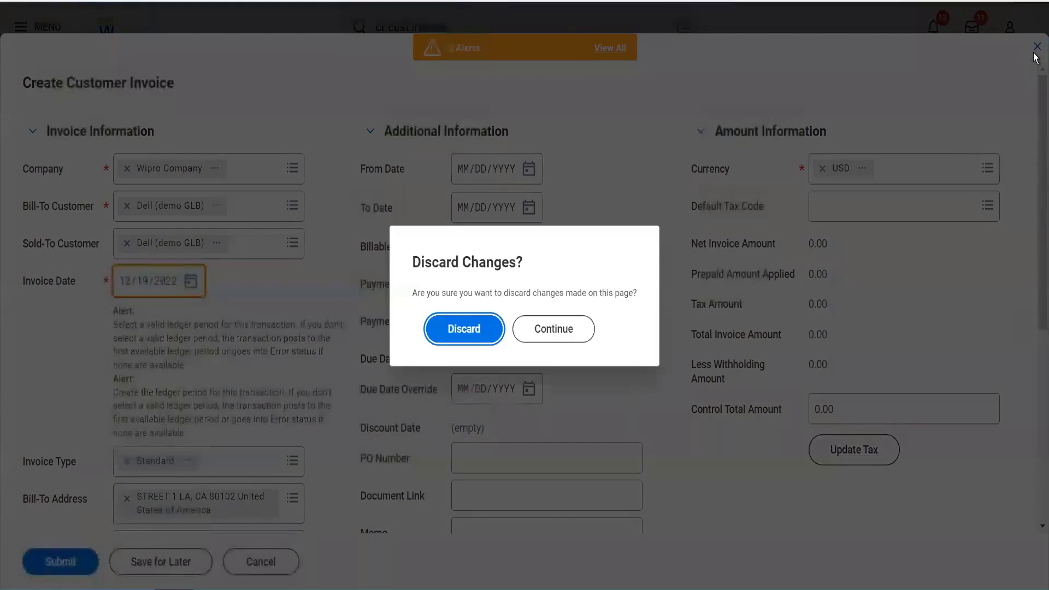
{"action": "left_click", "coordinate": [484, 327]}
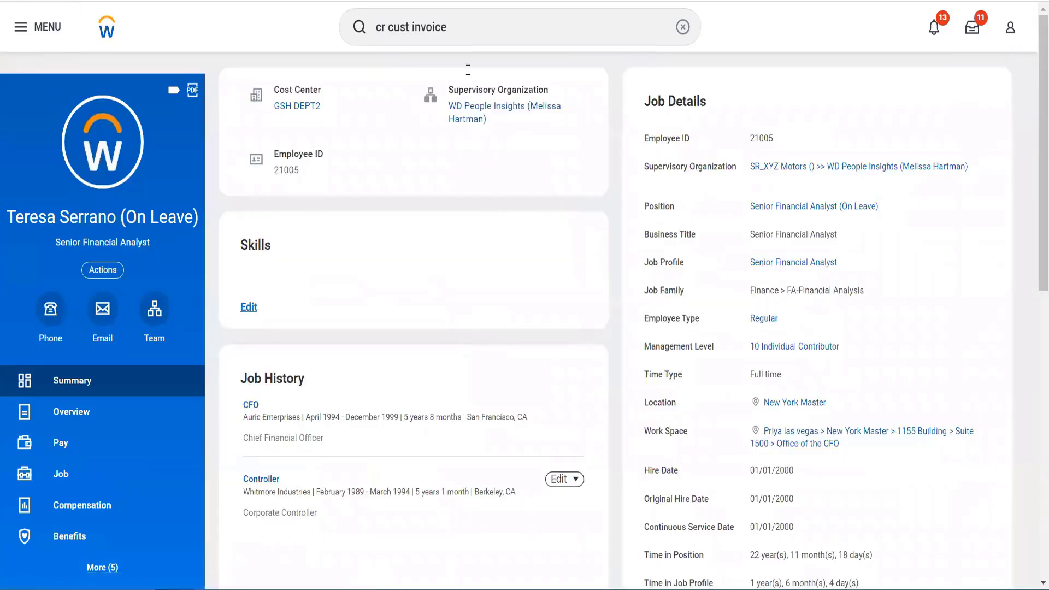
- Search for "Find Cust Invoices" and open the Find Customer Invoices for Company report
{"action": "left_click", "coordinate": [468, 23]}
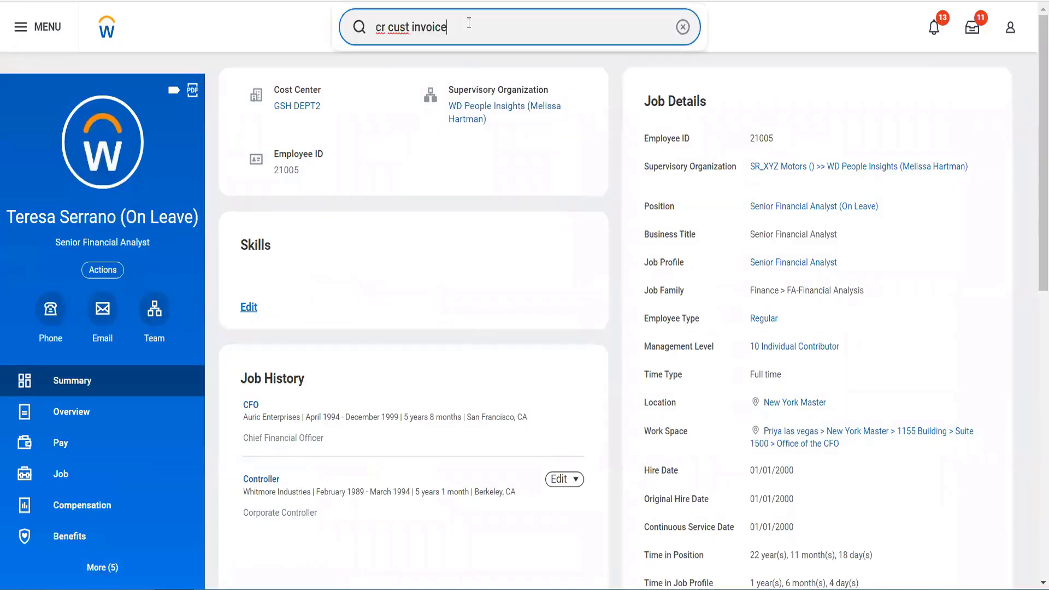
{"action": "left_click_drag", "start_coordinate": [469, 22], "coordinate": [345, 27]}
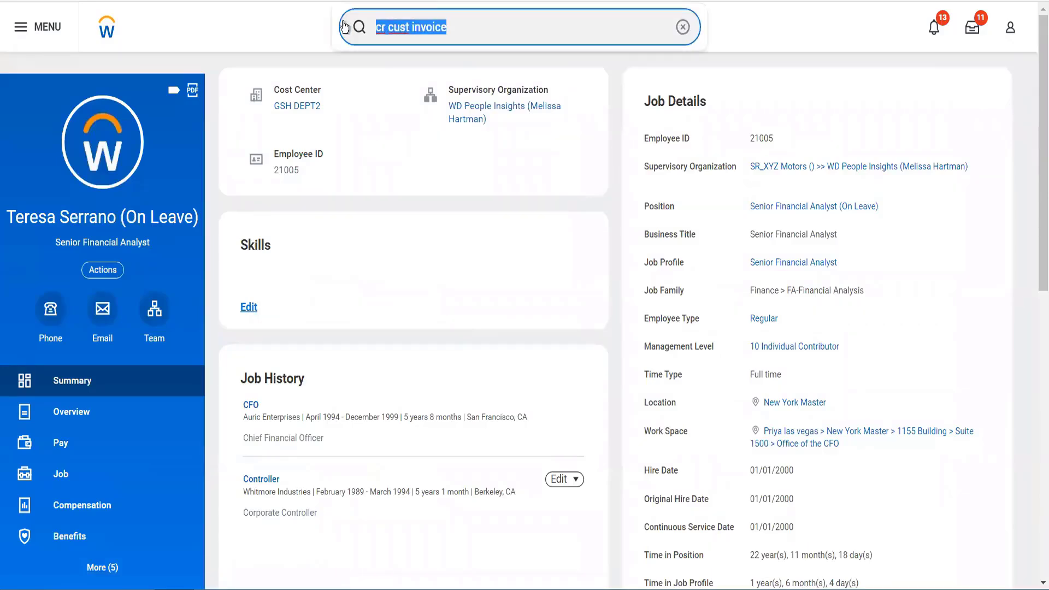
{"action": "type", "text": "Find Cust "}
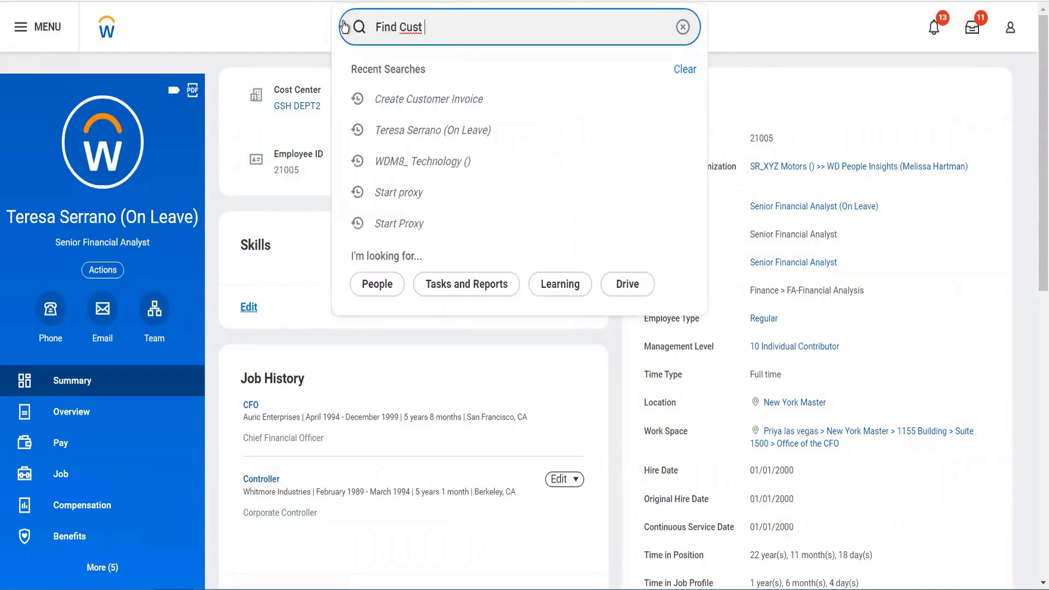
{"action": "type", "text": "Invoices"}
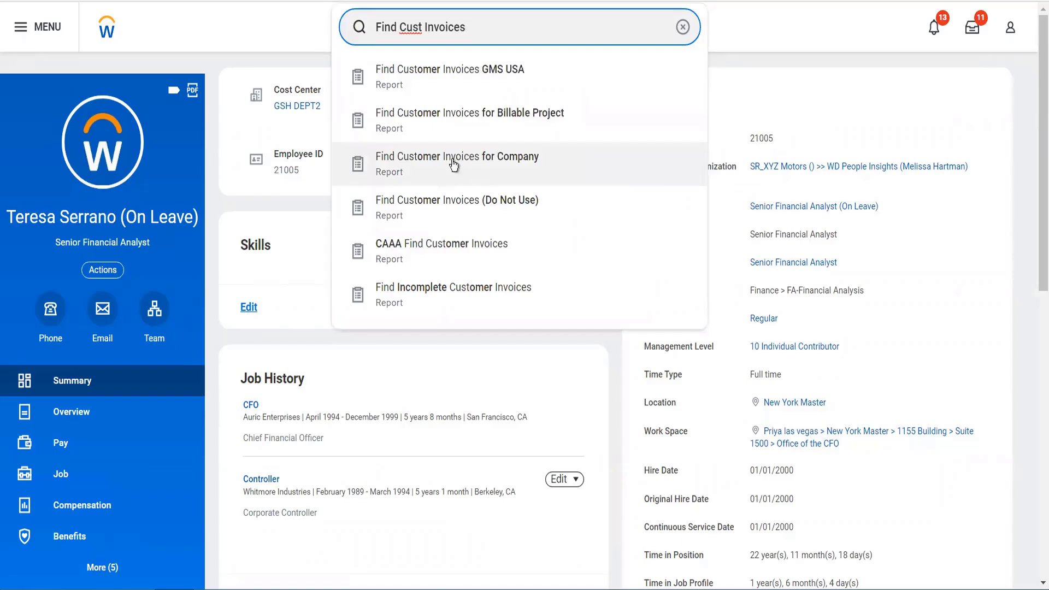
{"action": "left_click", "coordinate": [453, 164]}
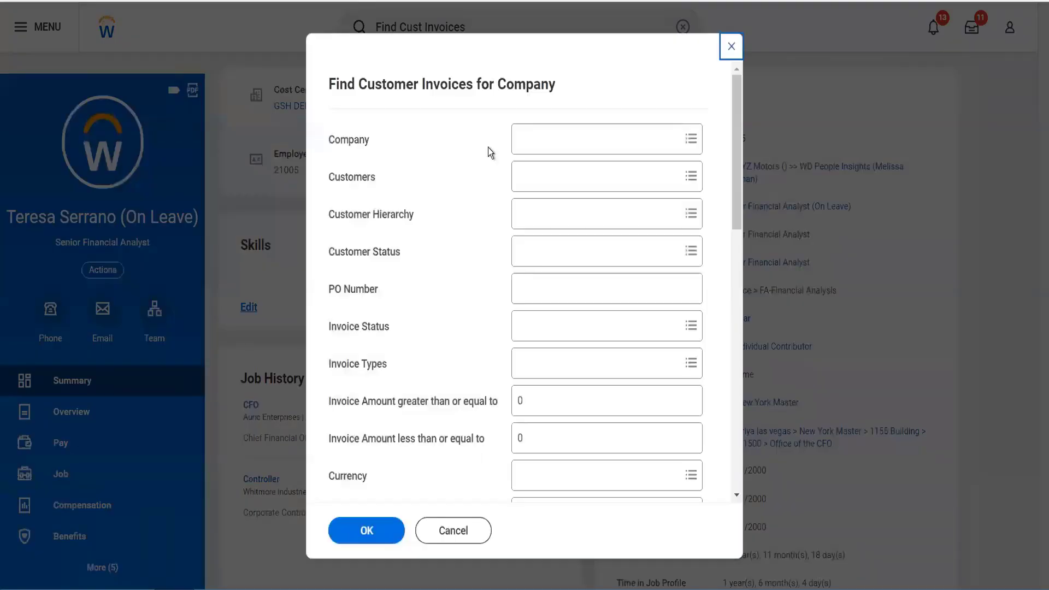
- Set the report's company to GMS USA Global Modern Services,USA
{"action": "left_click", "coordinate": [525, 144]}
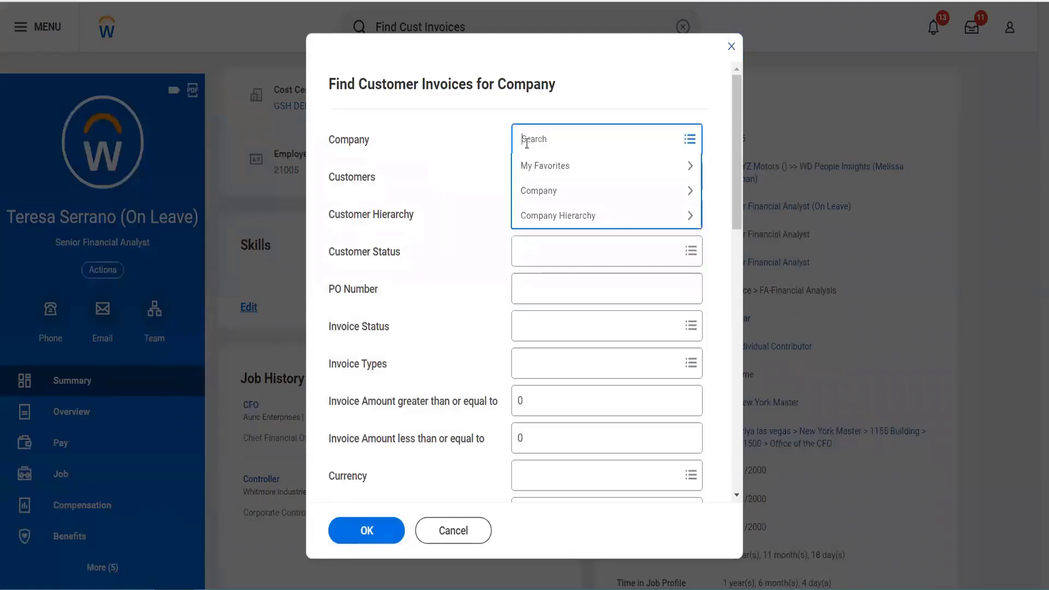
{"action": "type", "text": "gms usa"}
{"action": "key", "text": "Return"}
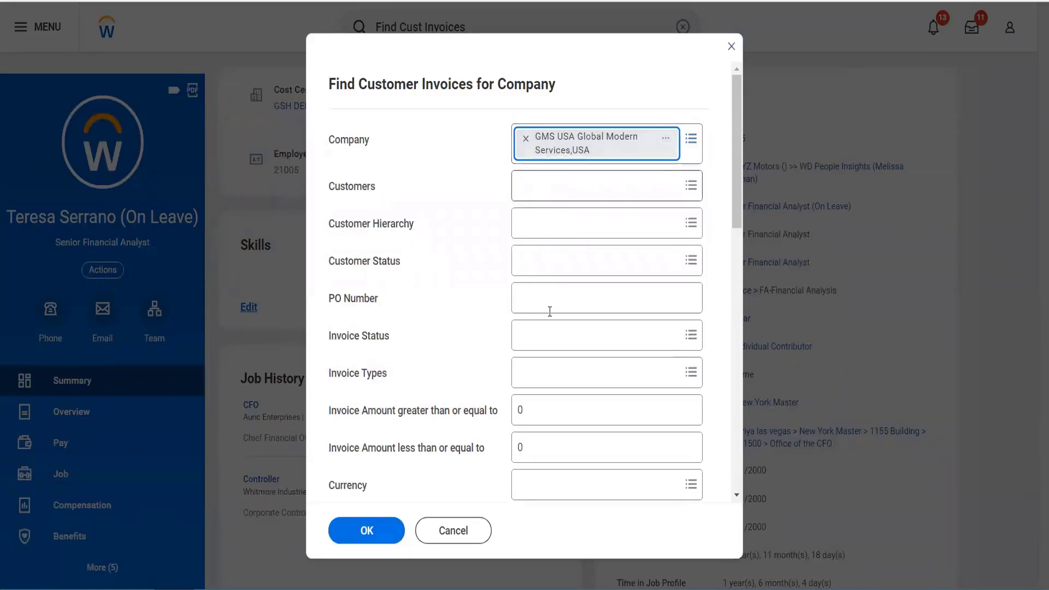
- Run the report with Invoice Date On or After set to 12/01/2022 and look through the result columns
{"action": "scroll", "coordinate": [547, 312], "scroll_direction": "down", "scroll_amount": 5}
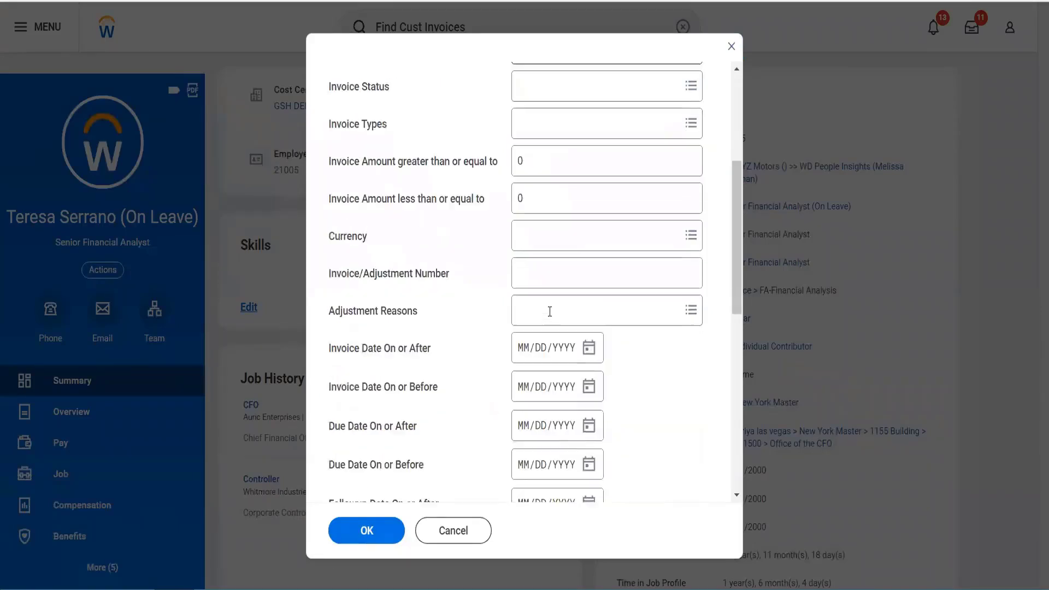
{"action": "left_click", "coordinate": [588, 345]}
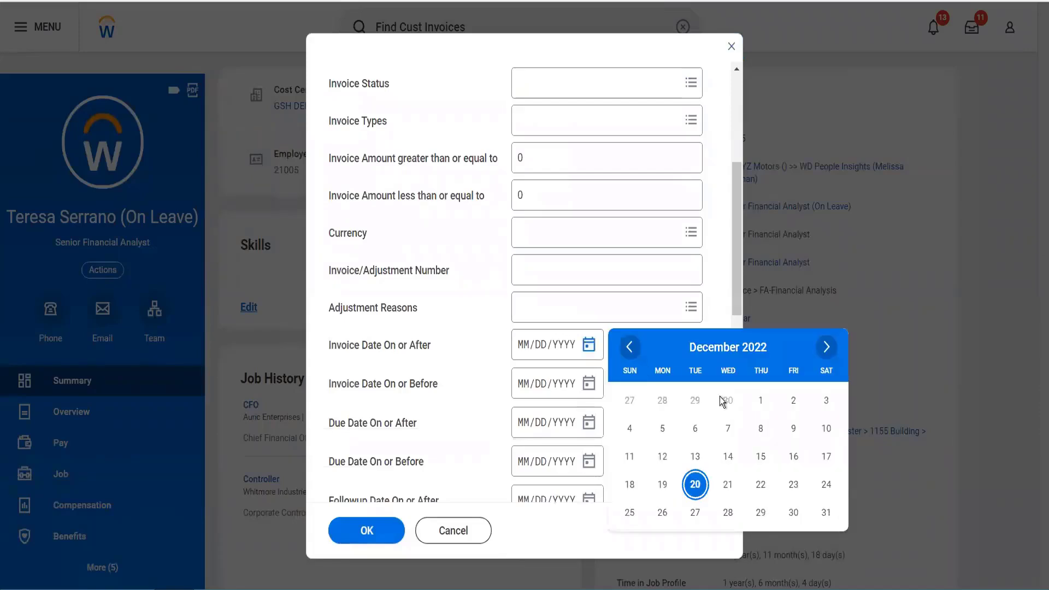
{"action": "left_click", "coordinate": [760, 402]}
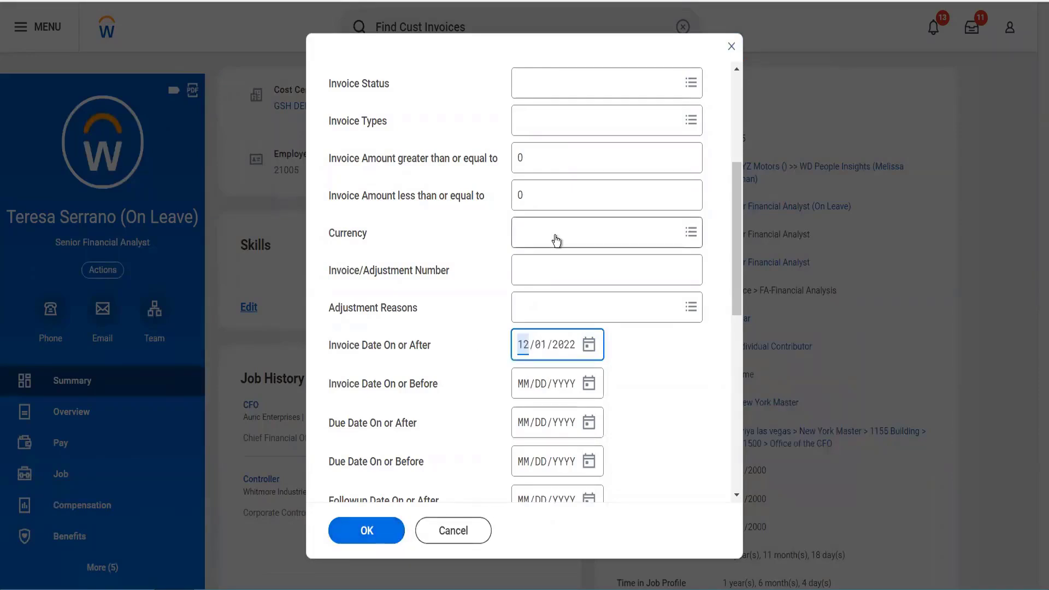
{"action": "scroll", "coordinate": [556, 240], "scroll_direction": "up", "scroll_amount": 4}
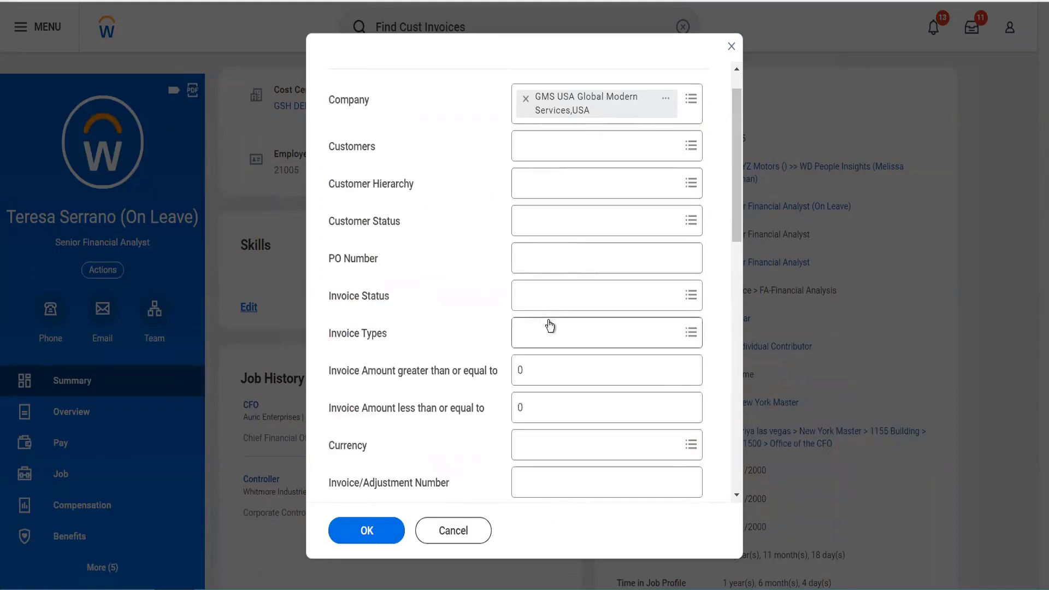
{"action": "scroll", "coordinate": [431, 421], "scroll_direction": "down", "scroll_amount": 3}
{"action": "scroll", "coordinate": [424, 435], "scroll_direction": "down", "scroll_amount": 5}
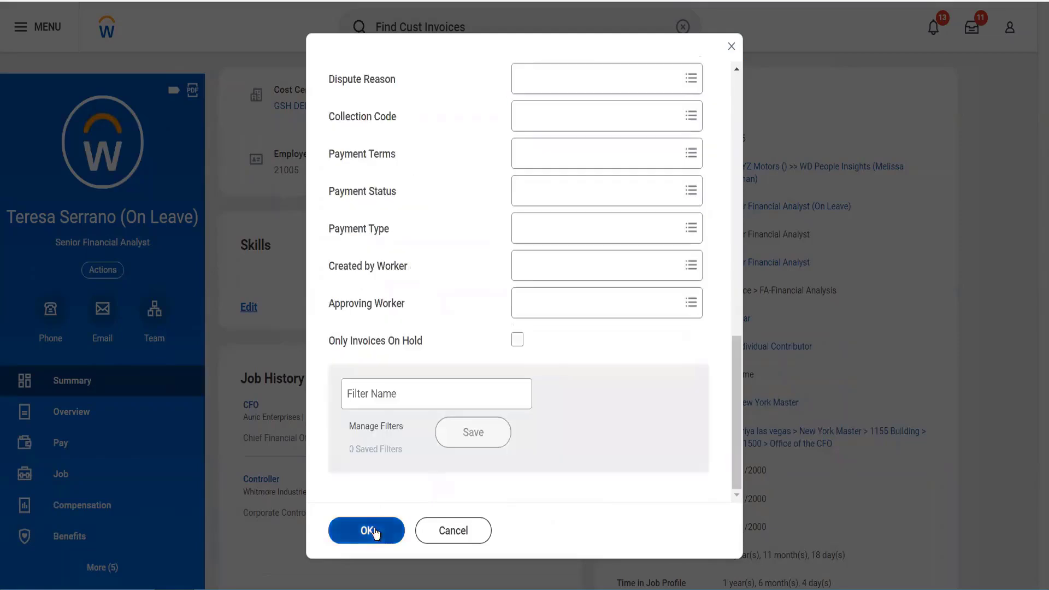
{"action": "left_click", "coordinate": [375, 528]}
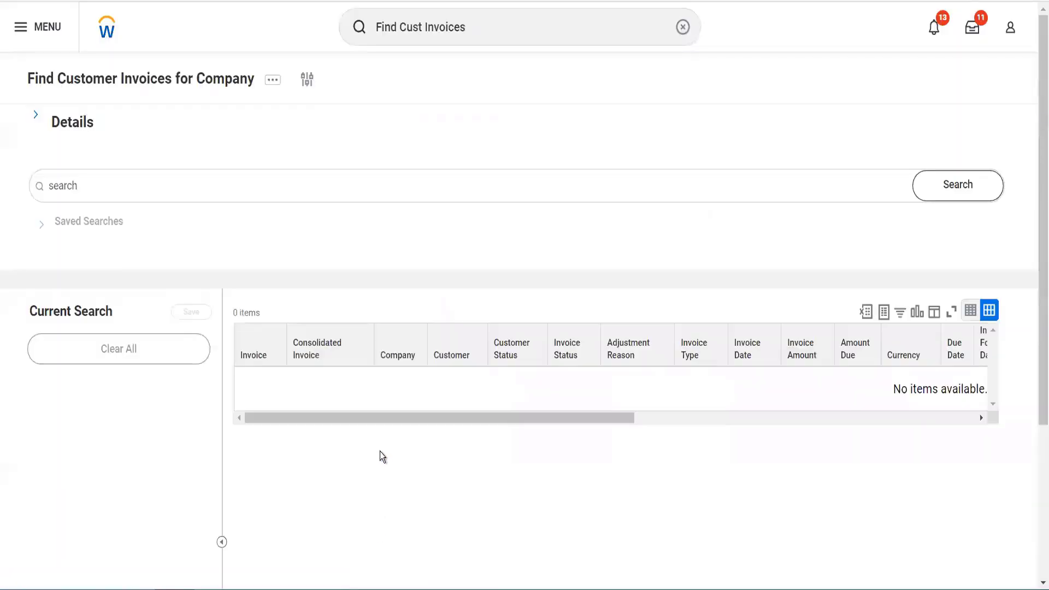
{"action": "left_click_drag", "start_coordinate": [457, 418], "coordinate": [690, 429]}
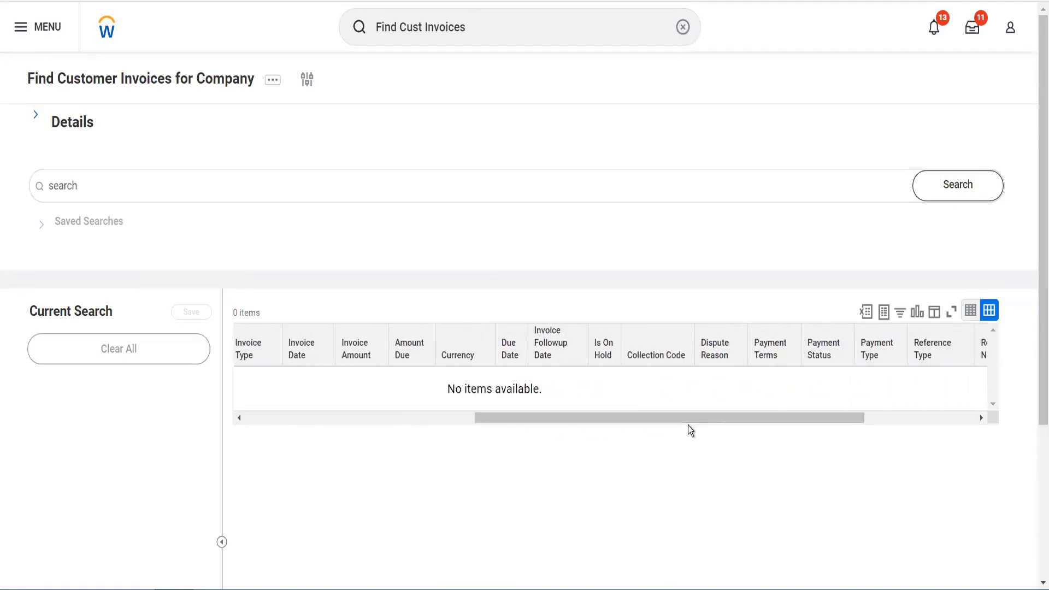
- Reopen the report filters, set Invoice Date On or After to 10/01/2022 and rerun the report
{"action": "left_click", "coordinate": [309, 82]}
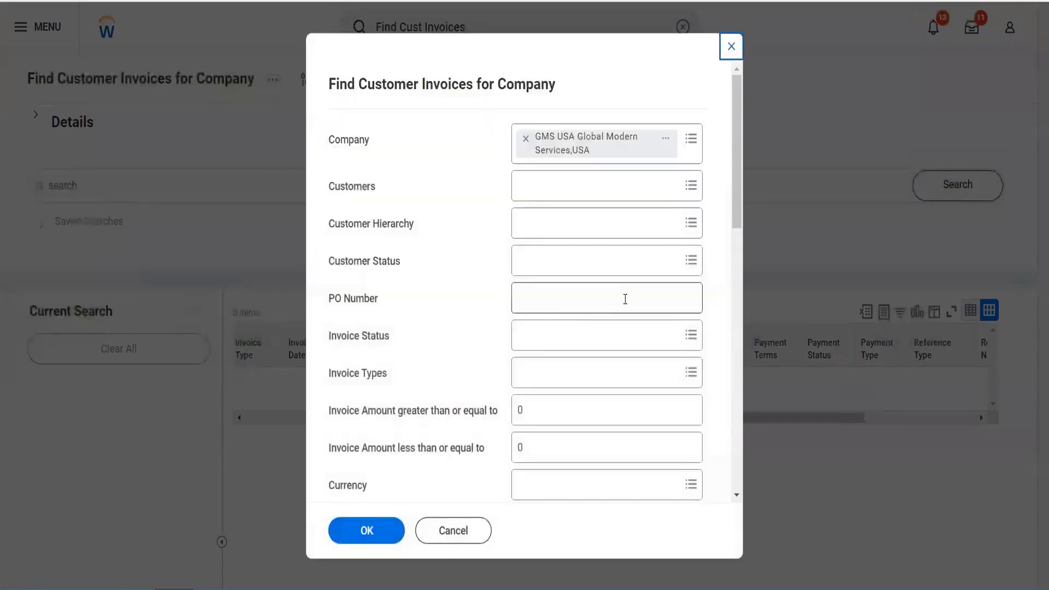
{"action": "scroll", "coordinate": [625, 297], "scroll_direction": "down", "scroll_amount": 5}
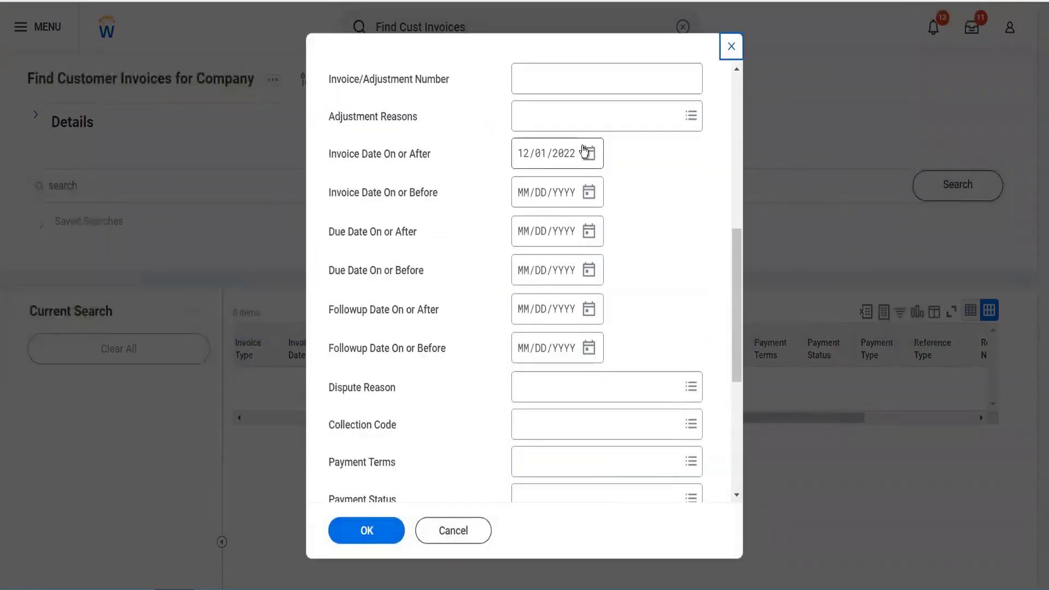
{"action": "left_click", "coordinate": [593, 152]}
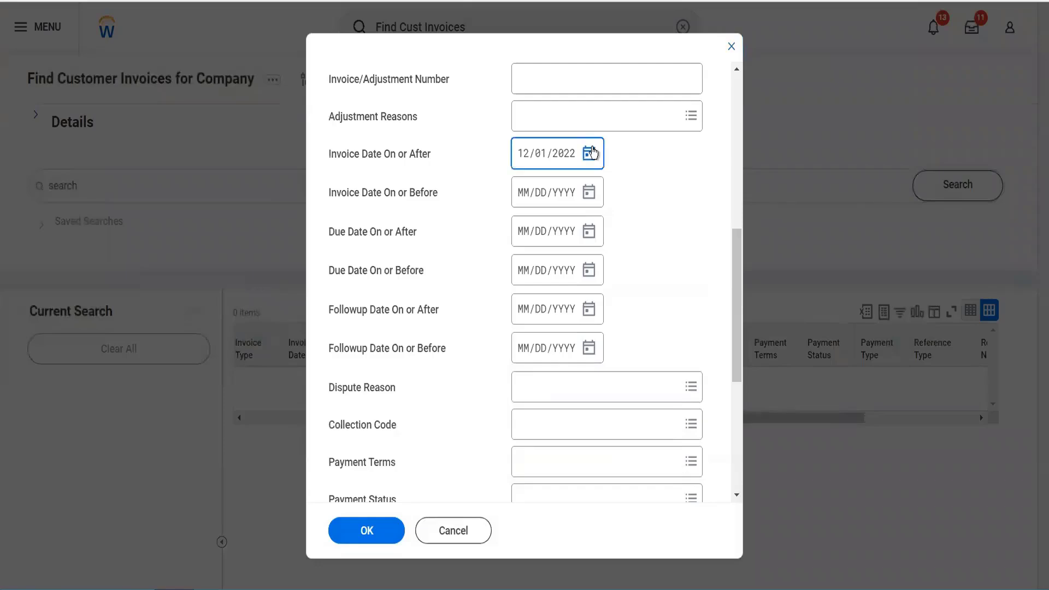
{"action": "left_click", "coordinate": [631, 157]}
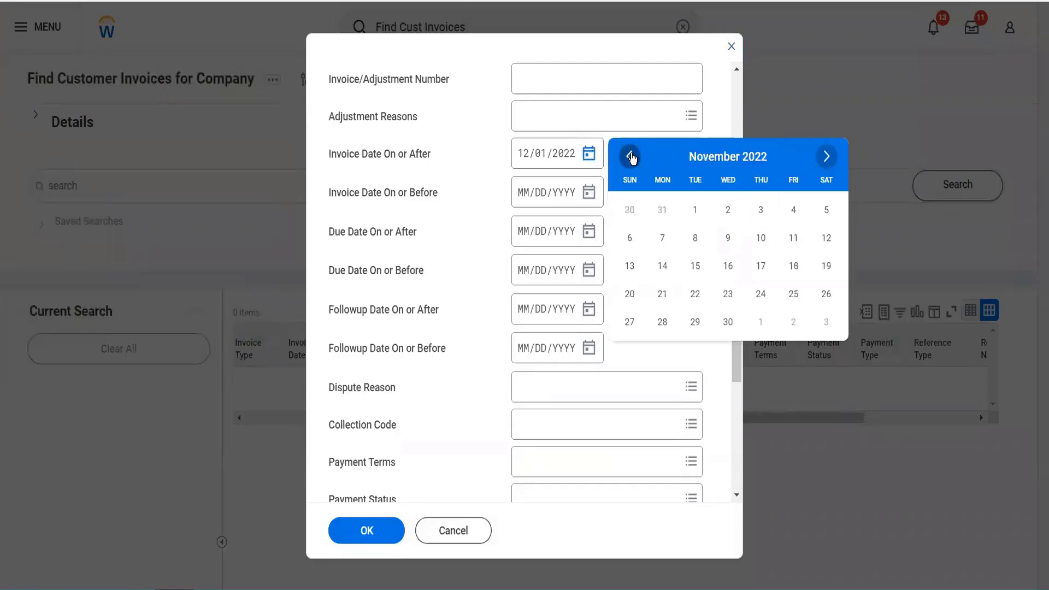
{"action": "left_click", "coordinate": [629, 157]}
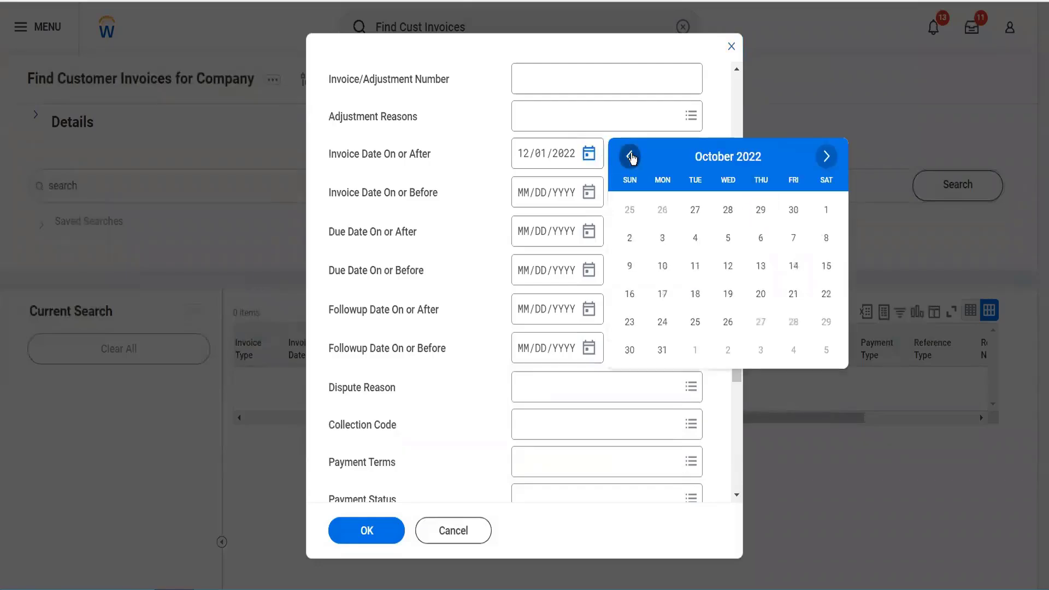
{"action": "left_click", "coordinate": [827, 211]}
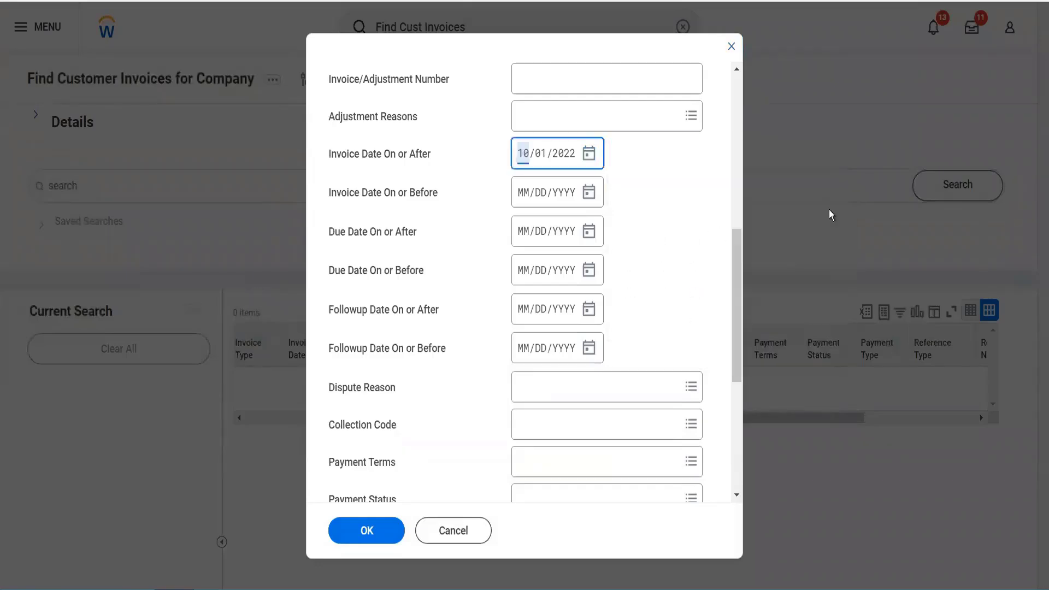
{"action": "left_click", "coordinate": [375, 531]}
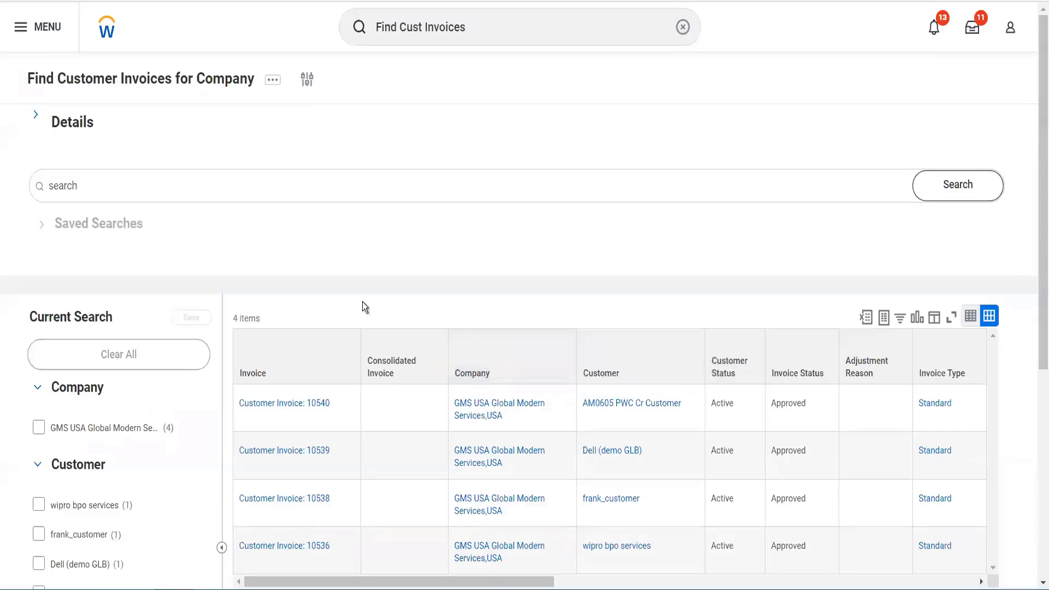
- Examine the invoice results across all columns, from invoice number and customer through dates, amounts, payment terms and payment status
{"action": "scroll", "coordinate": [362, 301], "scroll_direction": "down", "scroll_amount": 3}
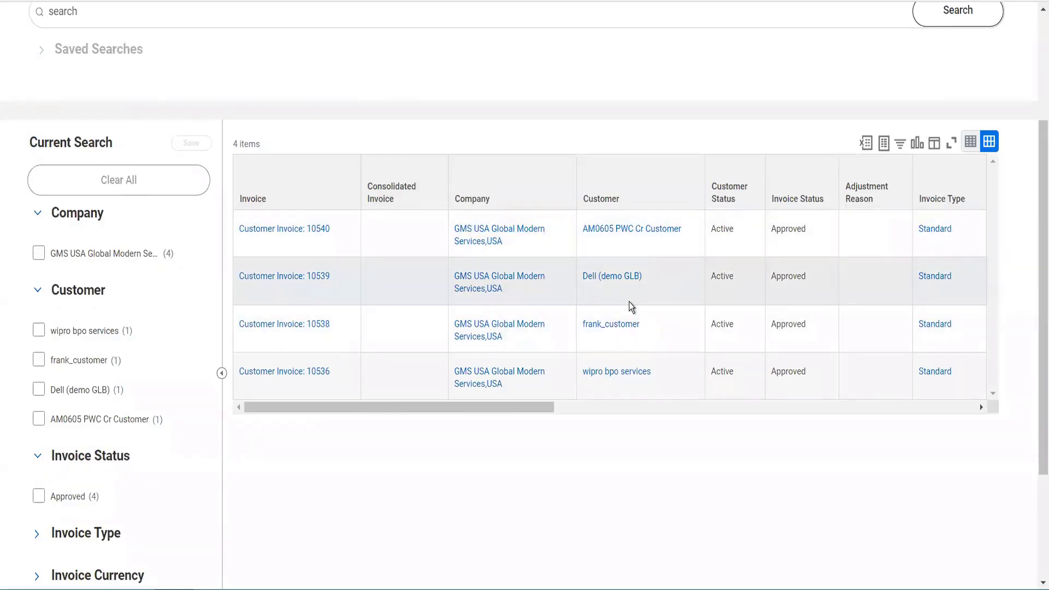
{"action": "scroll", "coordinate": [628, 302], "scroll_direction": "right", "scroll_amount": 10}
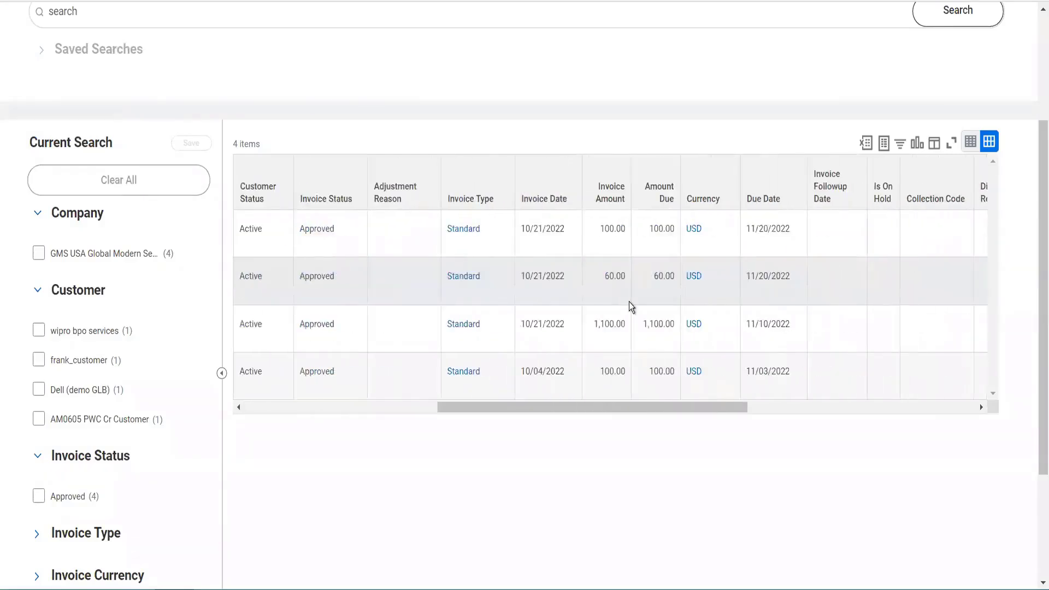
{"action": "scroll", "coordinate": [630, 303], "scroll_direction": "right", "scroll_amount": 5}
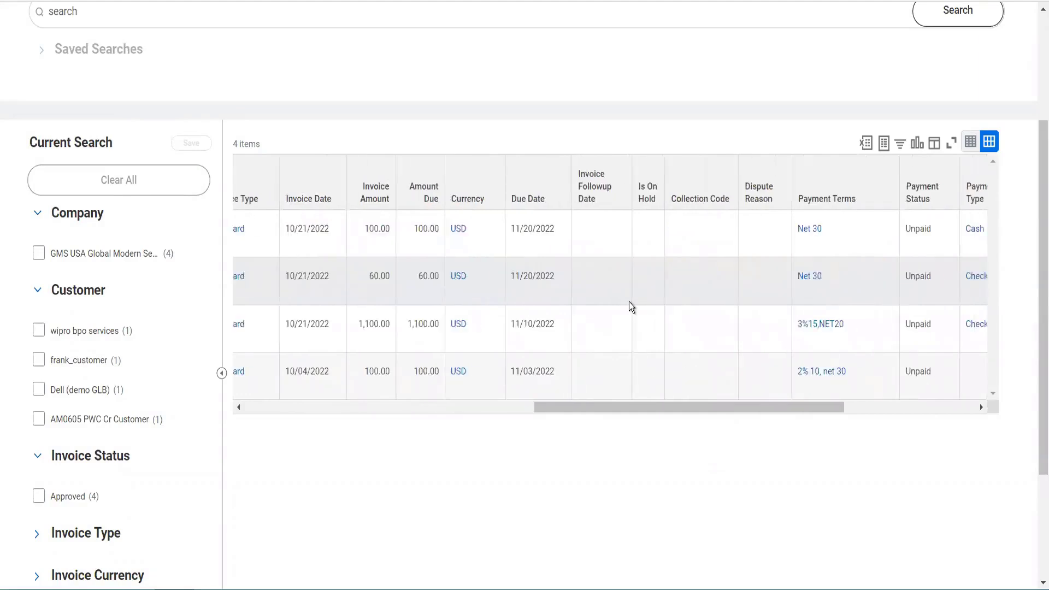
{"action": "scroll", "coordinate": [628, 302], "scroll_direction": "right", "scroll_amount": 6}
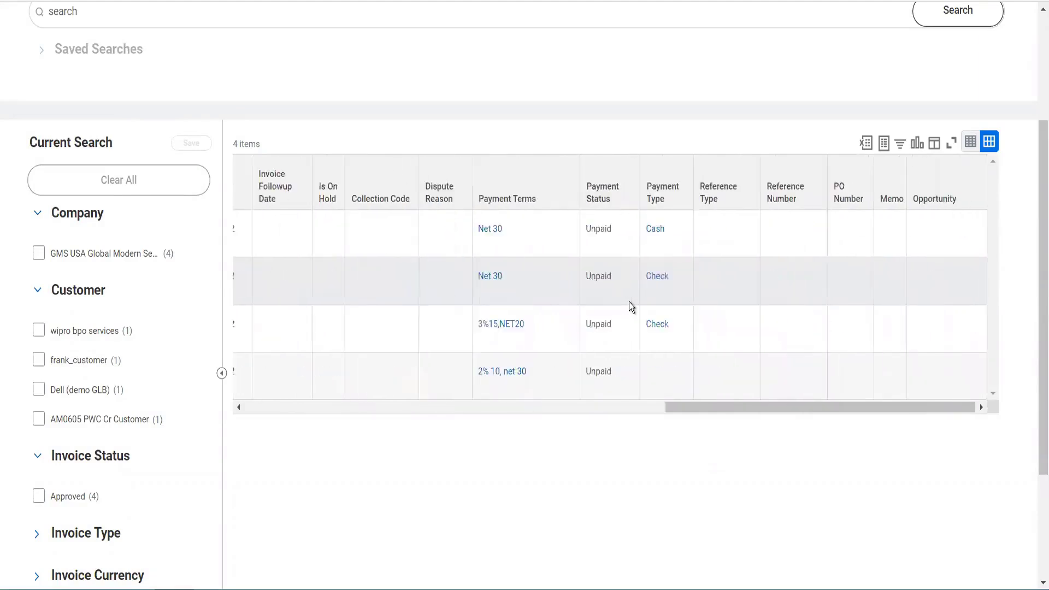
{"action": "scroll", "coordinate": [628, 302], "scroll_direction": "up", "scroll_amount": 3}
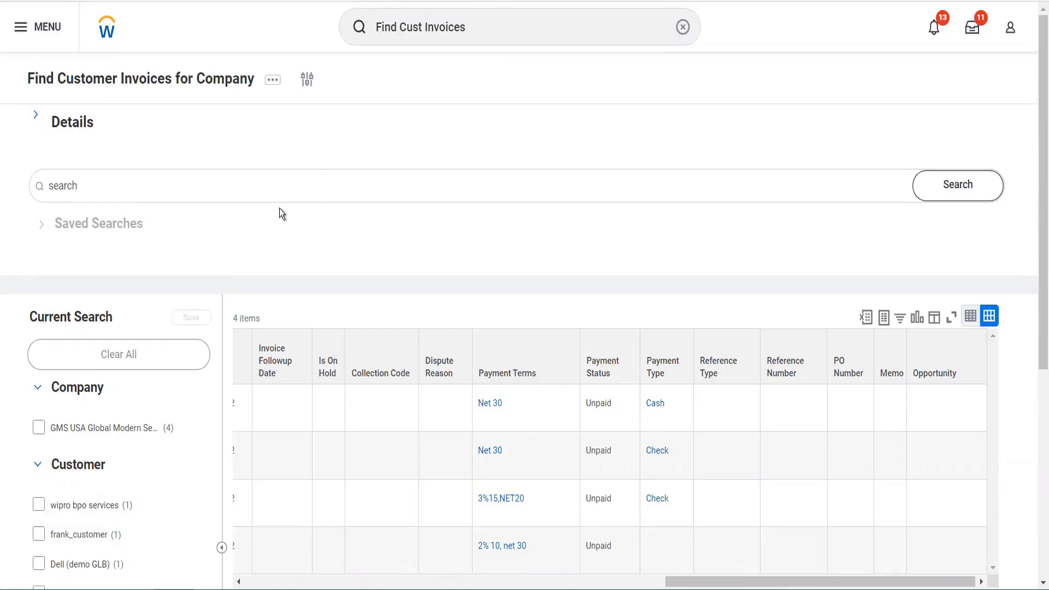
- Leave the report for the home page, view the Notifications and Inbox pages, and return to the home page
{"action": "left_click", "coordinate": [112, 34]}
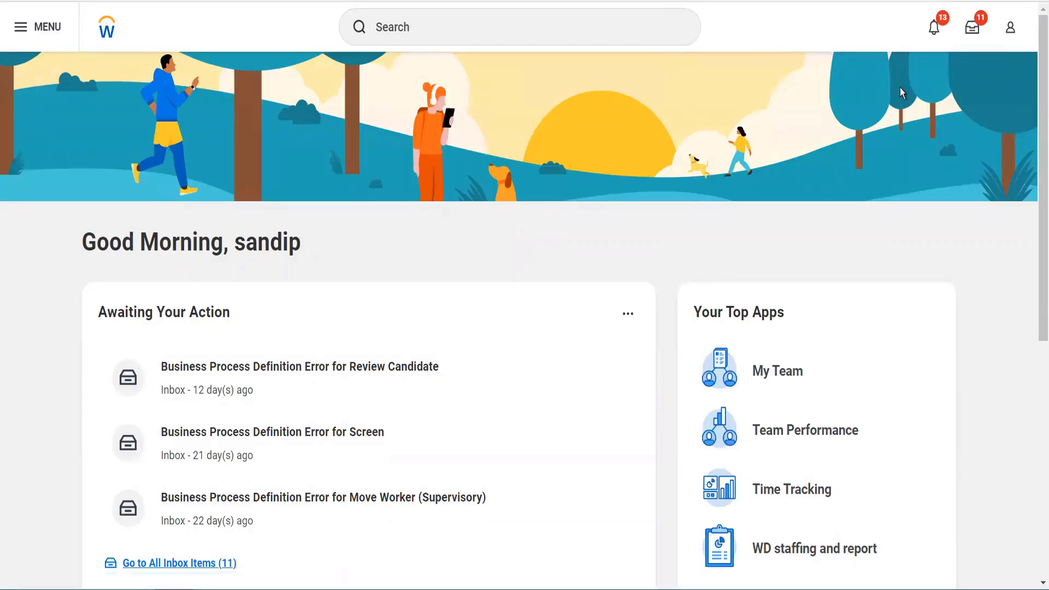
{"action": "left_click", "coordinate": [935, 28]}
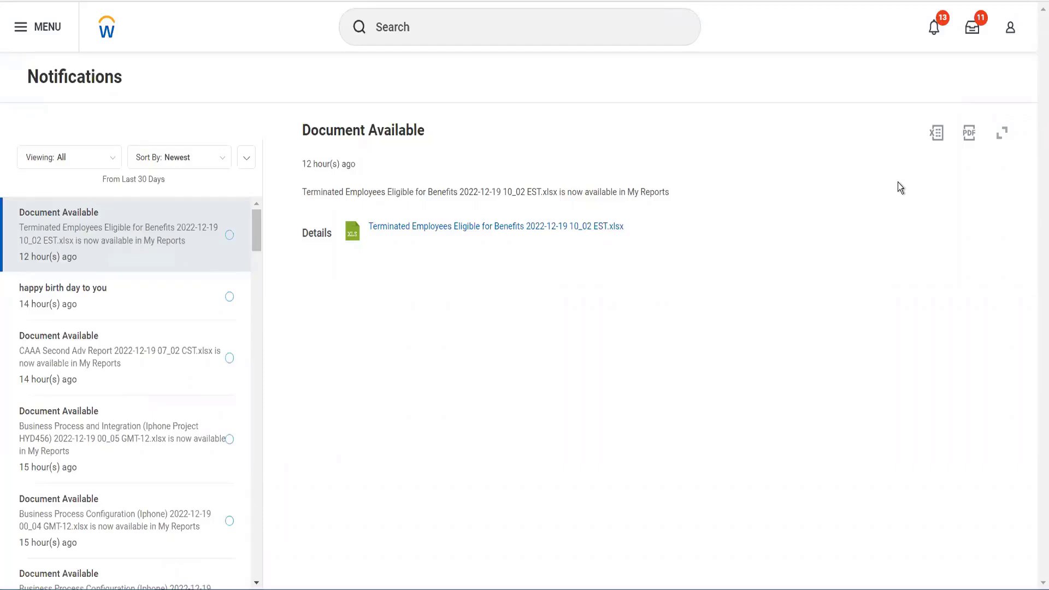
{"action": "left_click", "coordinate": [975, 40]}
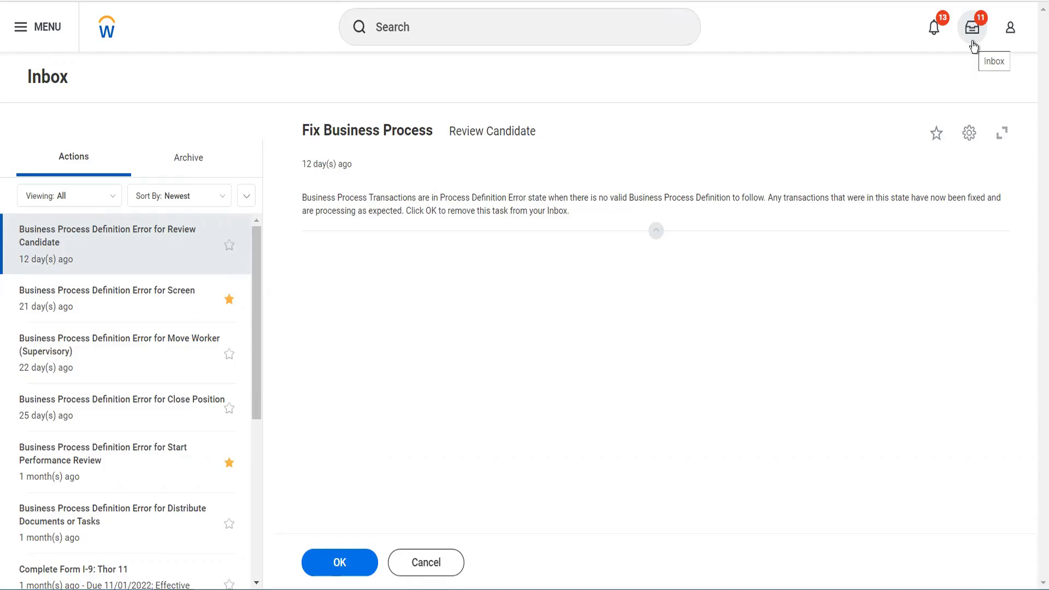
{"action": "left_click", "coordinate": [1010, 28]}
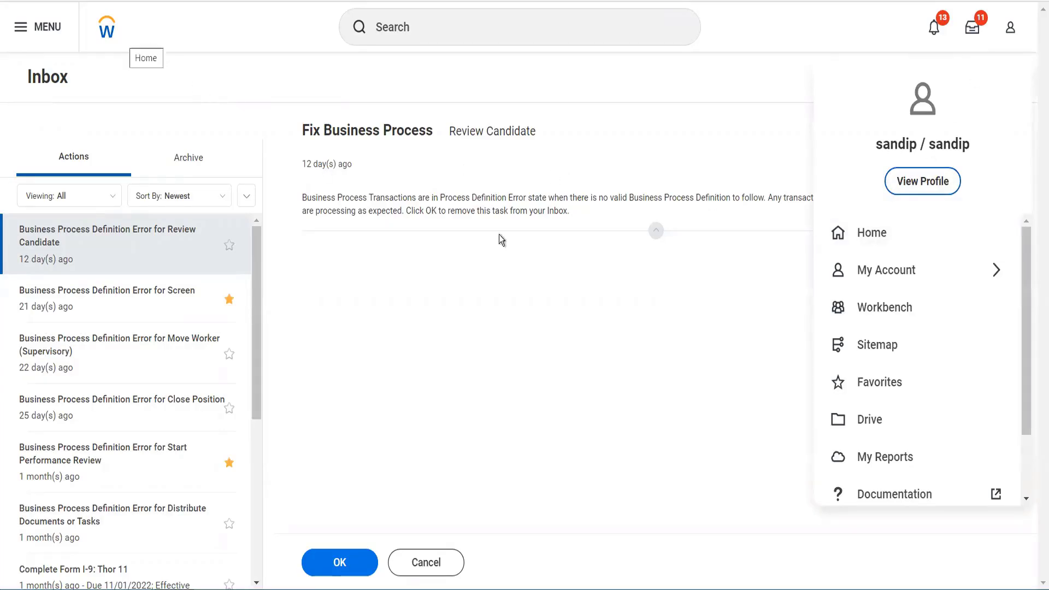
{"action": "left_click", "coordinate": [868, 232]}
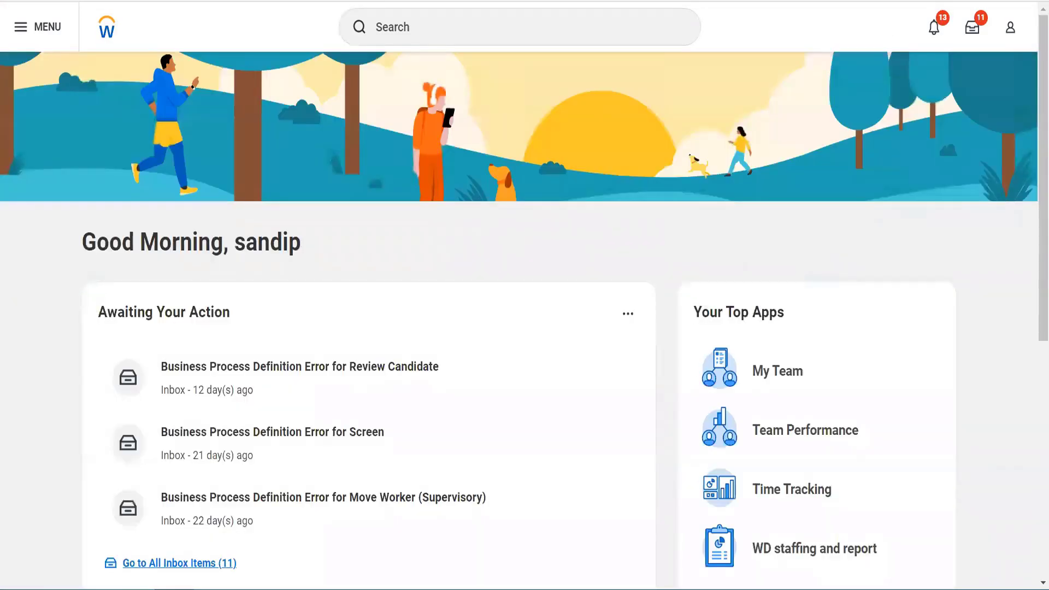
- Open Change Preferences for the signed-in account and view the available Workday Search Provider options
{"action": "left_click", "coordinate": [1019, 32]}
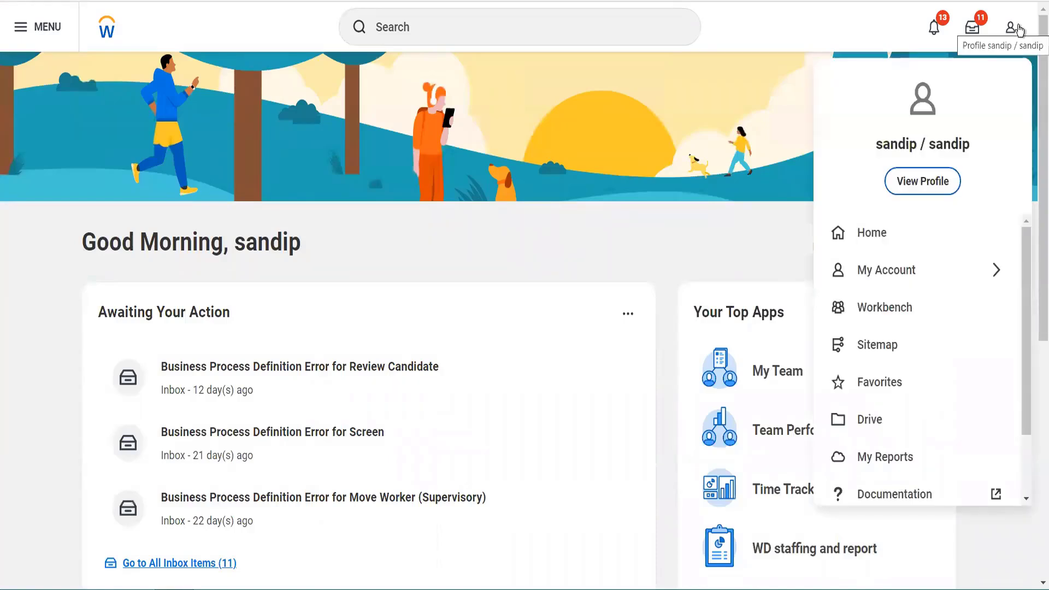
{"action": "left_click", "coordinate": [929, 283]}
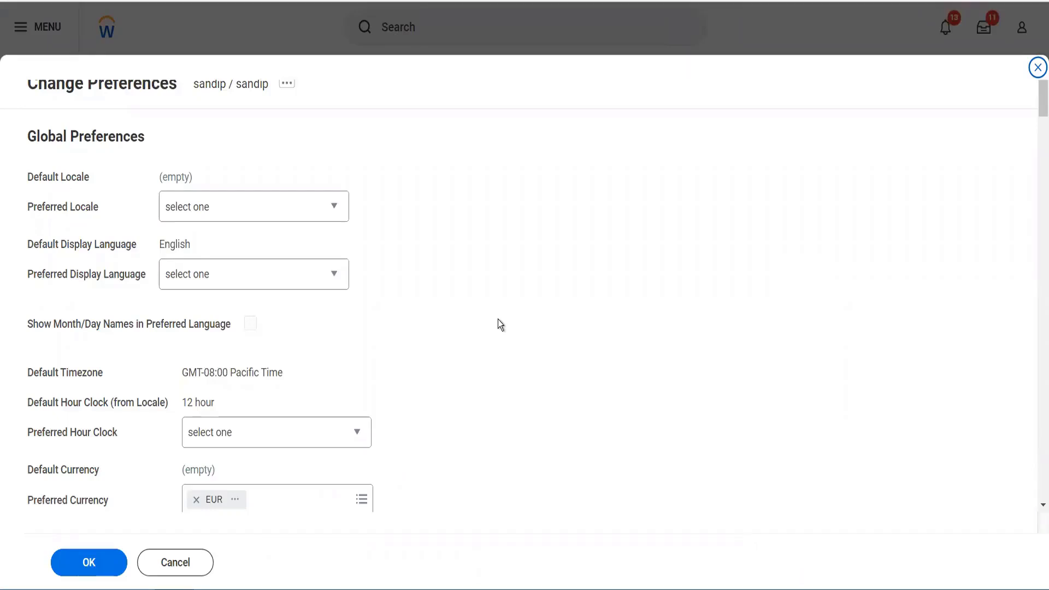
{"action": "scroll", "coordinate": [498, 320], "scroll_direction": "down", "scroll_amount": 3}
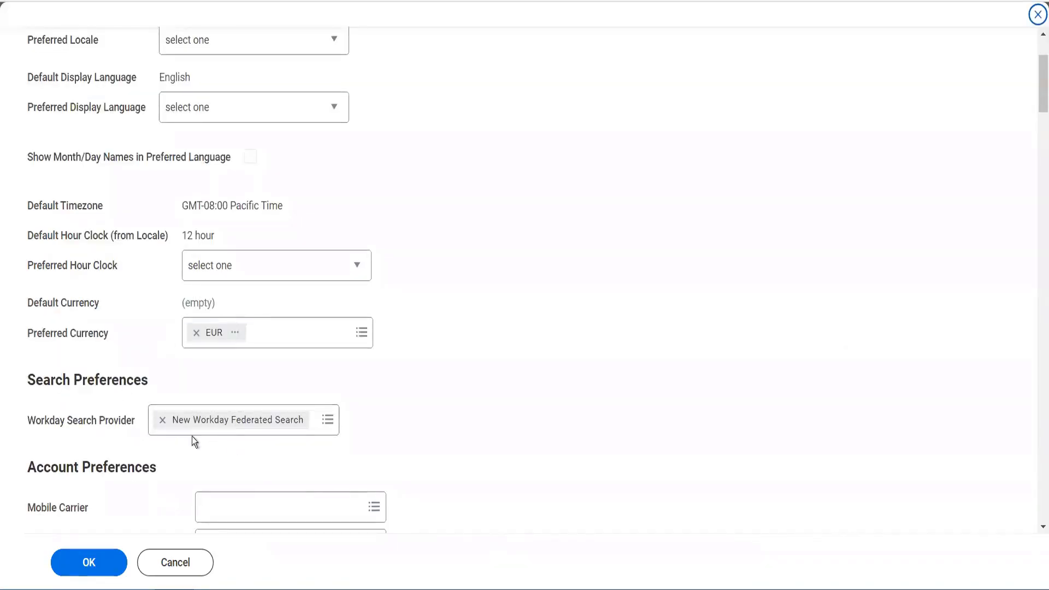
{"action": "left_click", "coordinate": [328, 424]}
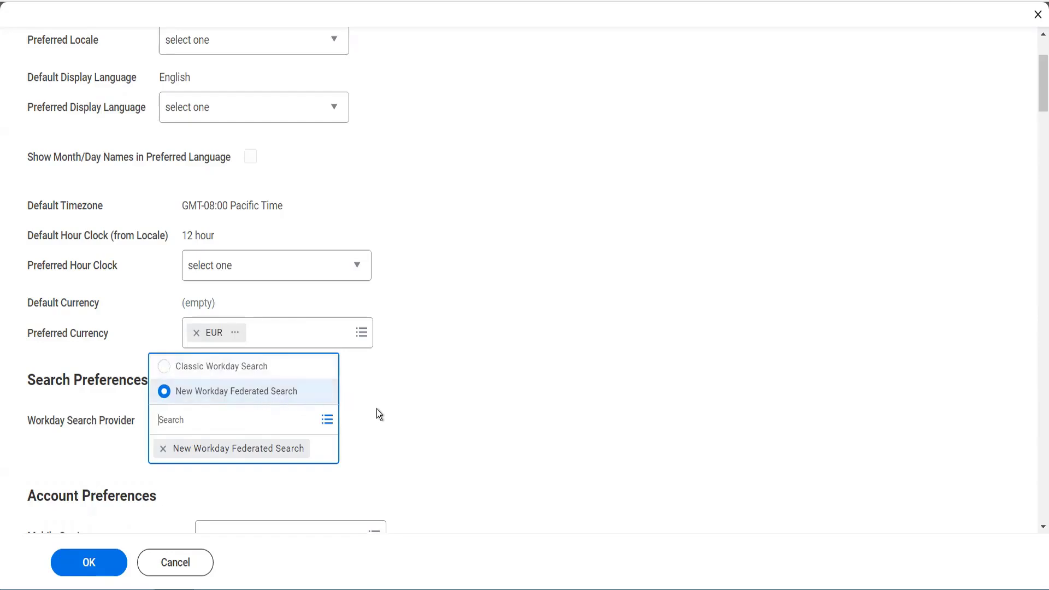
{"action": "scroll", "coordinate": [375, 408], "scroll_direction": "down", "scroll_amount": 2}
{"action": "scroll", "coordinate": [376, 409], "scroll_direction": "up", "scroll_amount": 3}
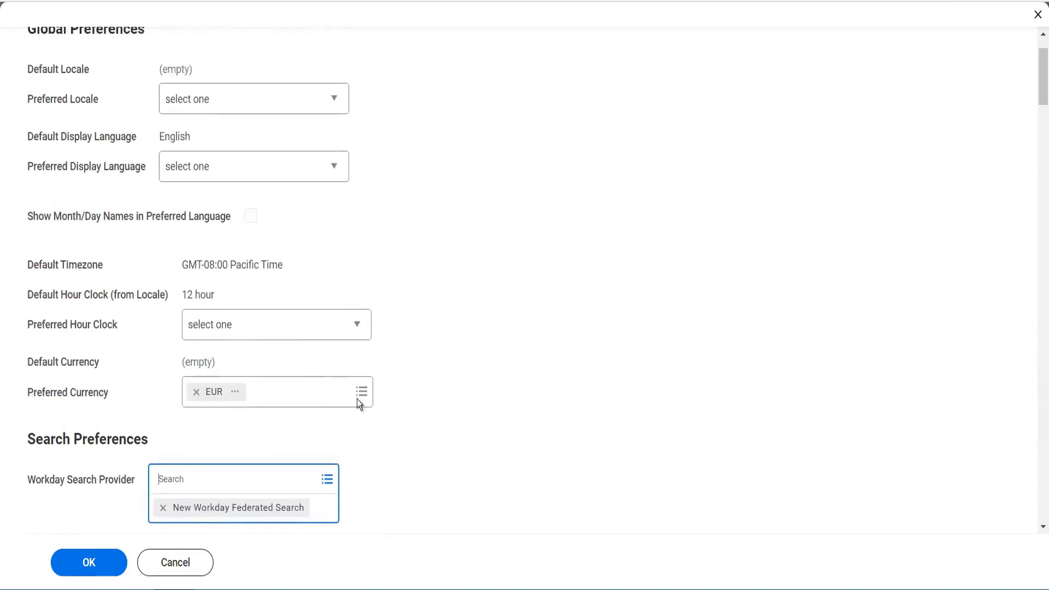